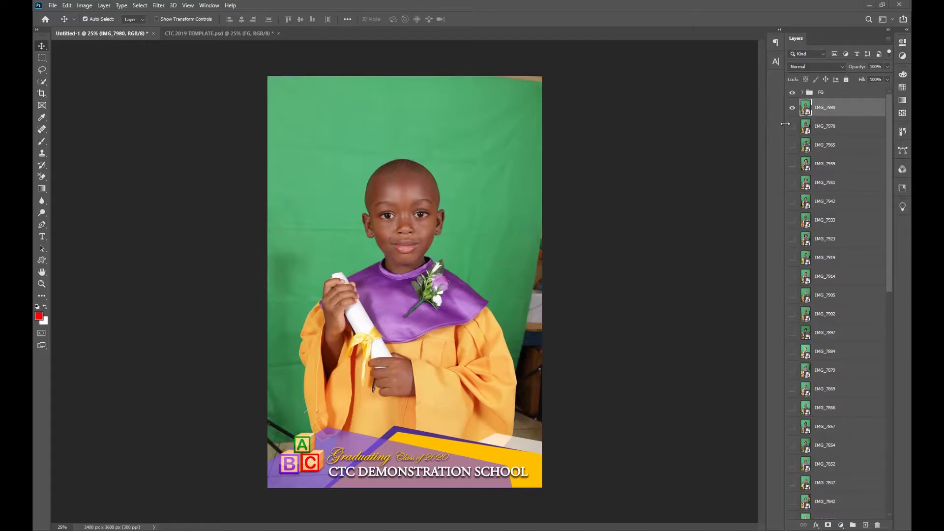
click(792, 107)
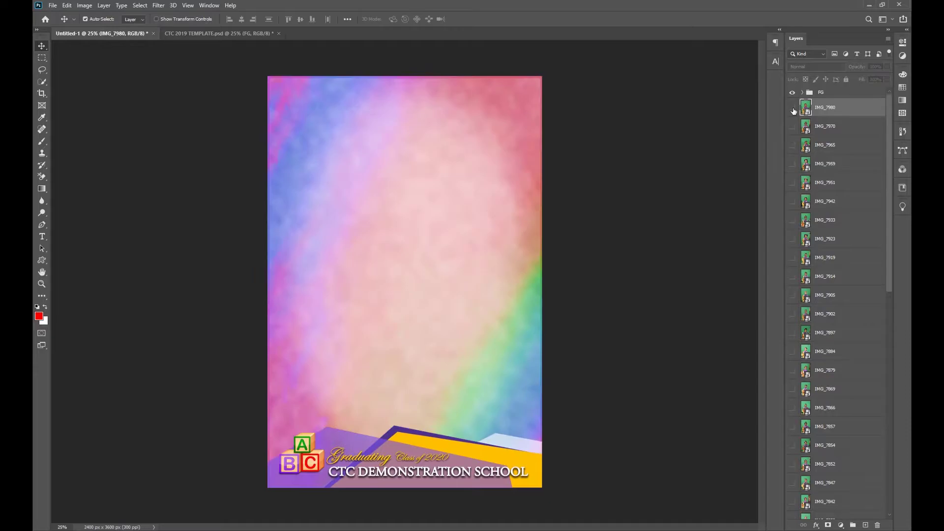
click(405, 452)
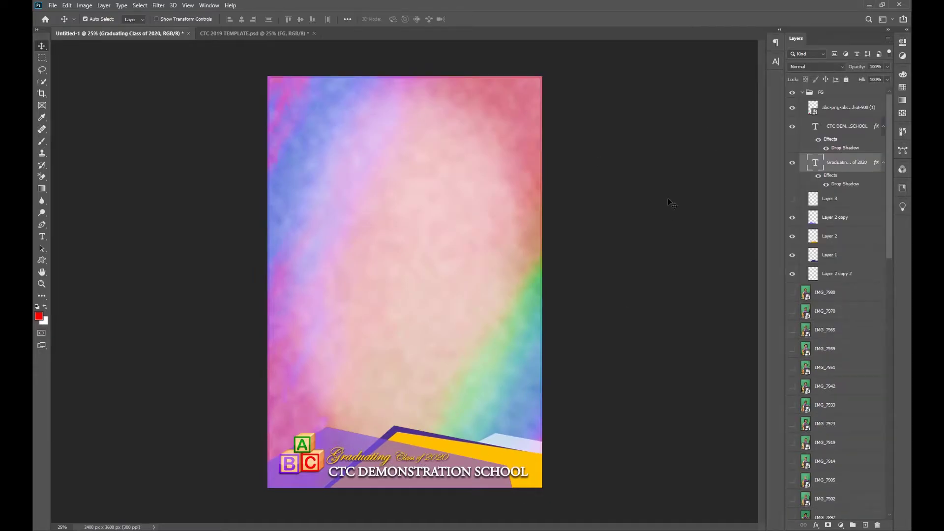
click(802, 93)
click(793, 94)
click(793, 94)
click(793, 94)
click(793, 94)
key(alt+comma)
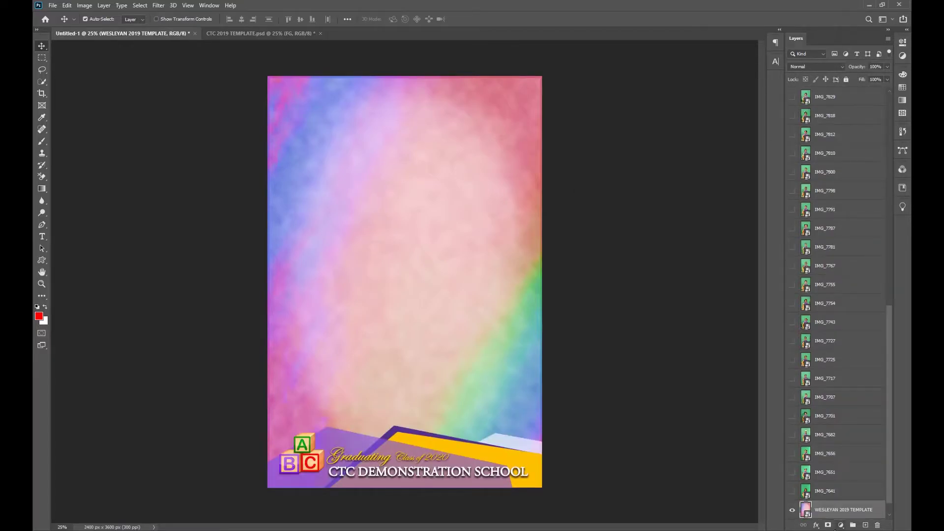
click(791, 510)
click(791, 510)
drag(887, 349, 883, 96)
click(793, 108)
click(313, 168)
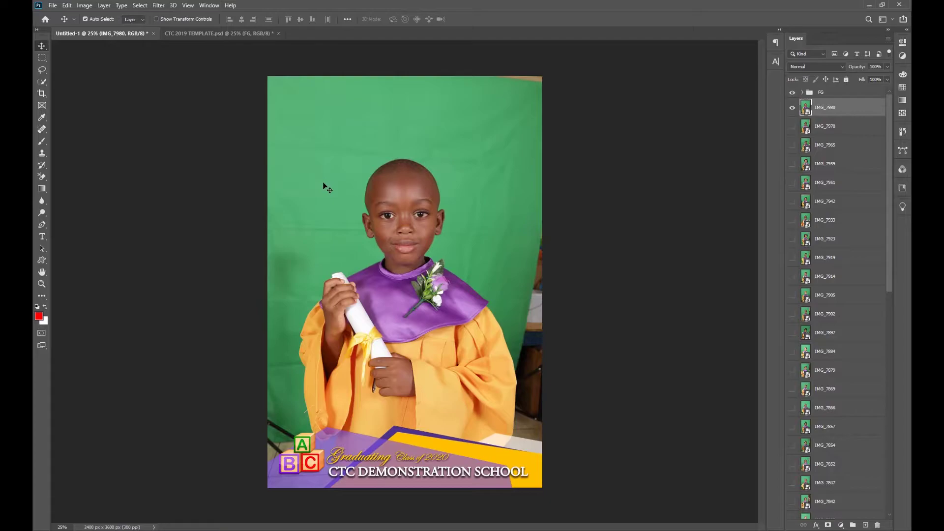
- With Quick Selection active, clear any selection and use Select Subject to outline the graduate in IMG_7980
key(w)
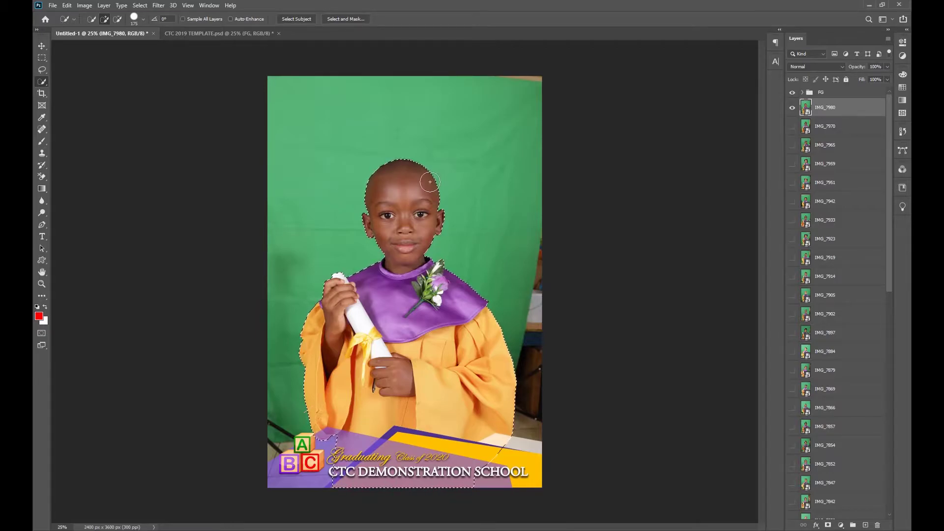
click(346, 18)
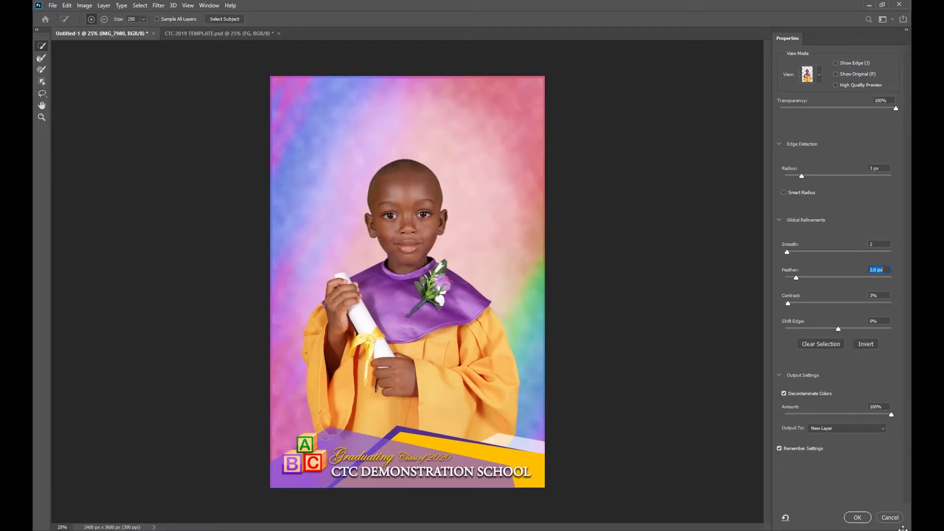
click(889, 517)
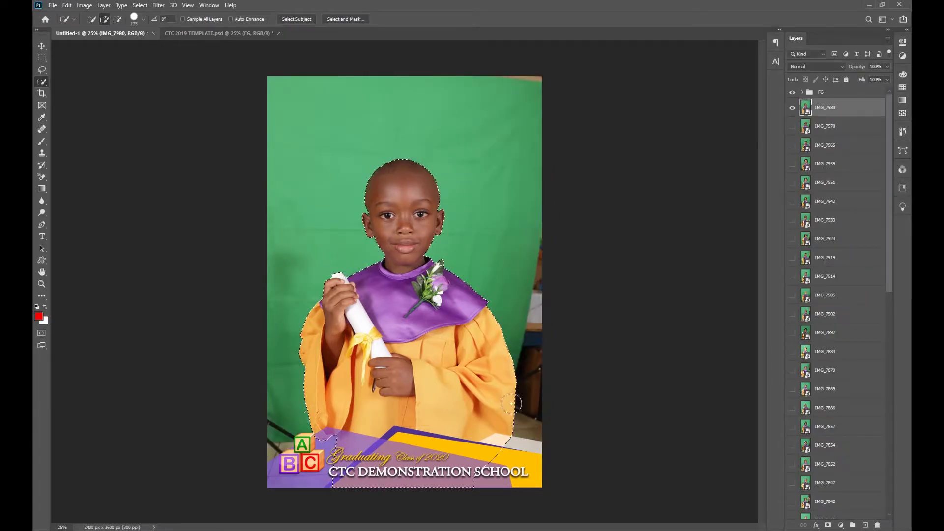
key(ctrl+d)
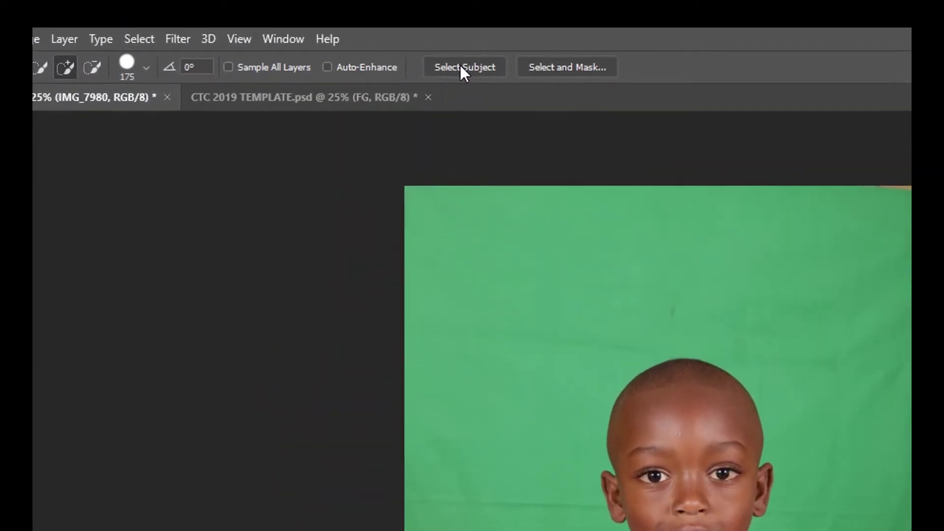
click(461, 68)
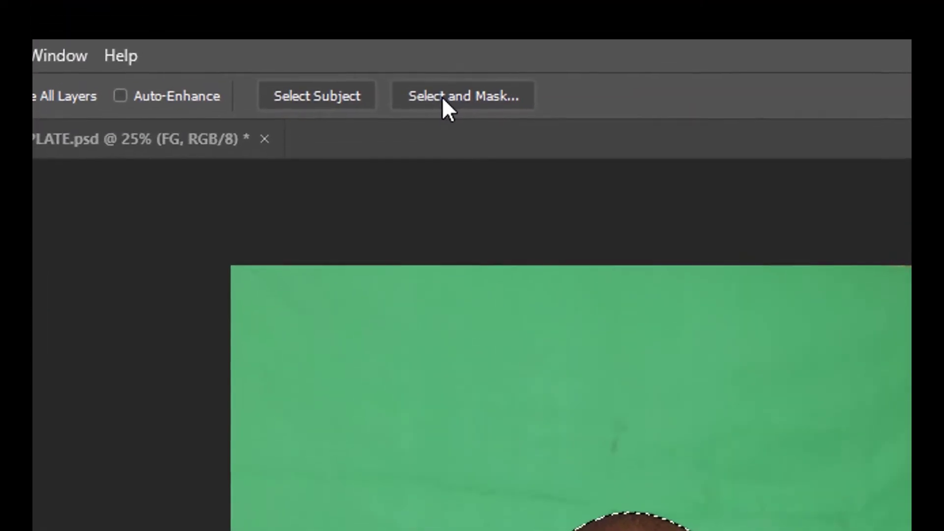
- In Select and Mask, zoom in to check the boy's face, robe, scroll and head edges over the rainbow
click(442, 96)
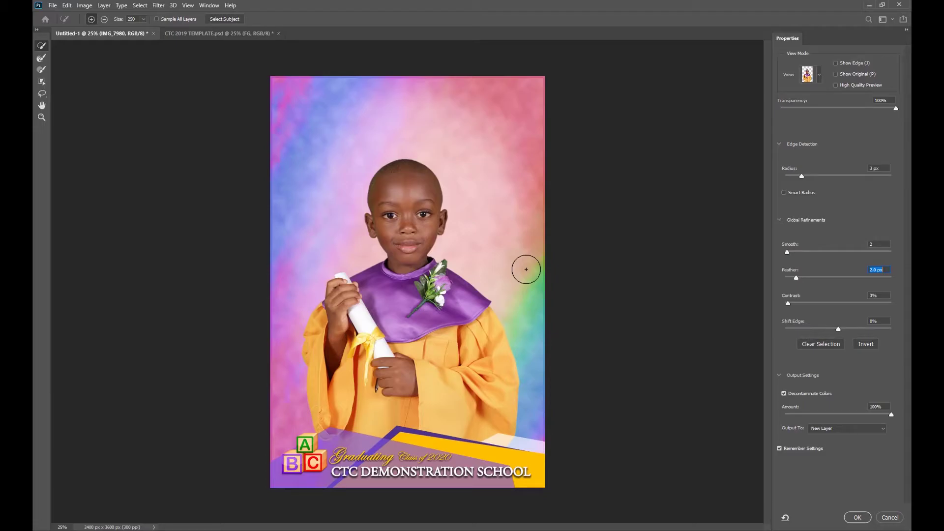
key(ctrl+plus)
key(ctrl+plus)
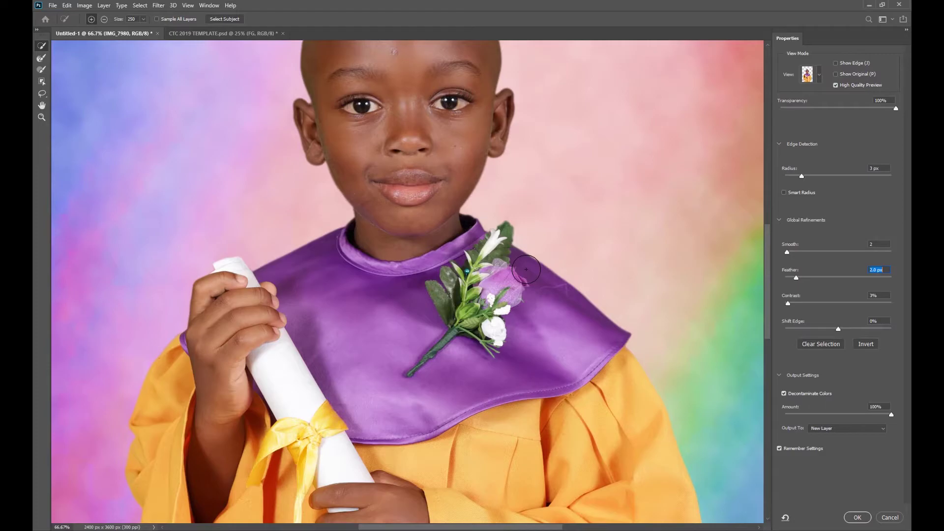
drag(341, 174, 371, 219)
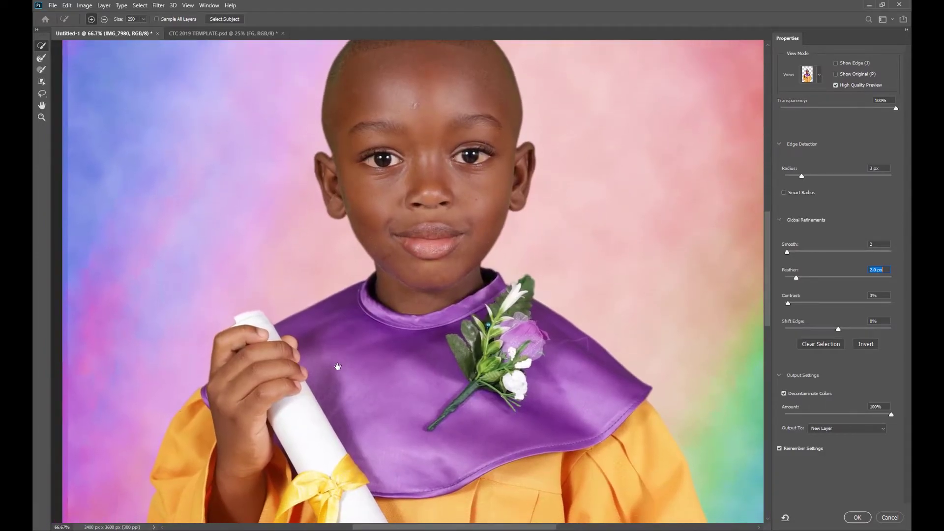
drag(170, 480, 227, 338)
drag(567, 294, 278, 389)
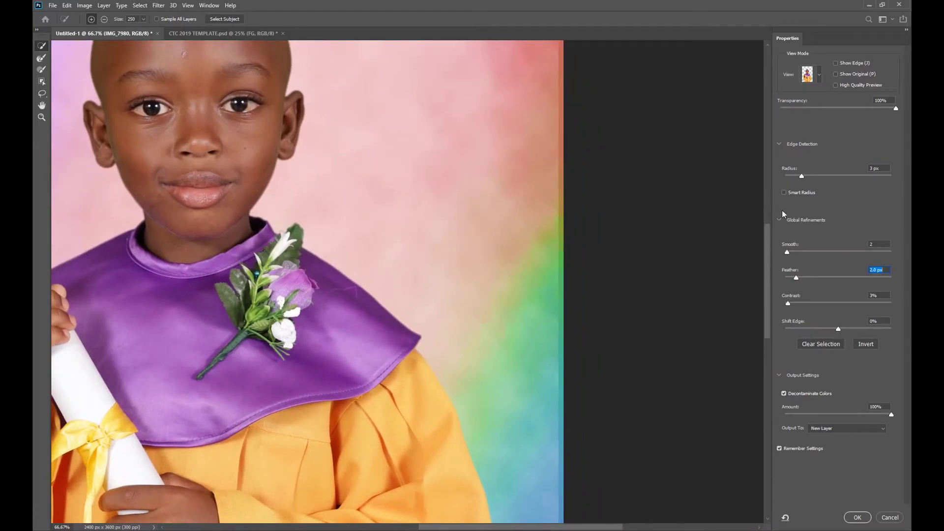
drag(231, 152, 377, 309)
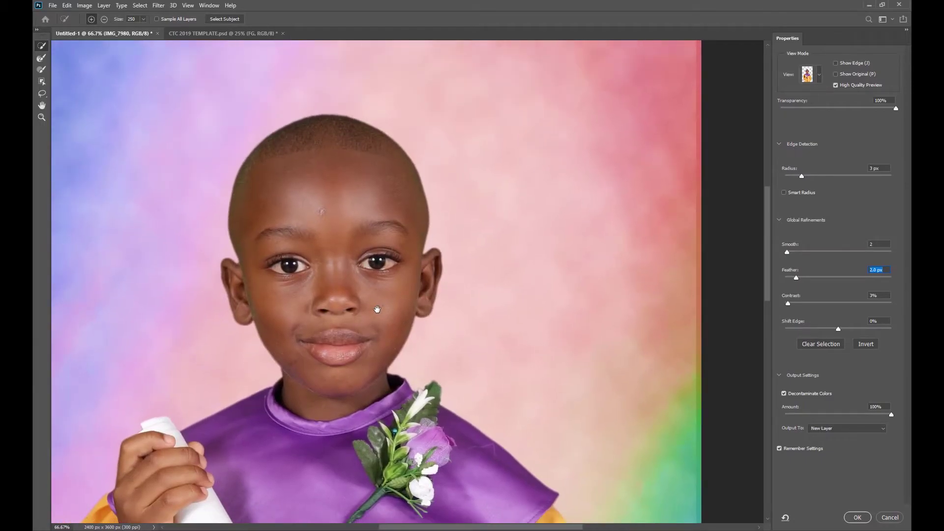
key(ctrl+minus)
key(ctrl+minus)
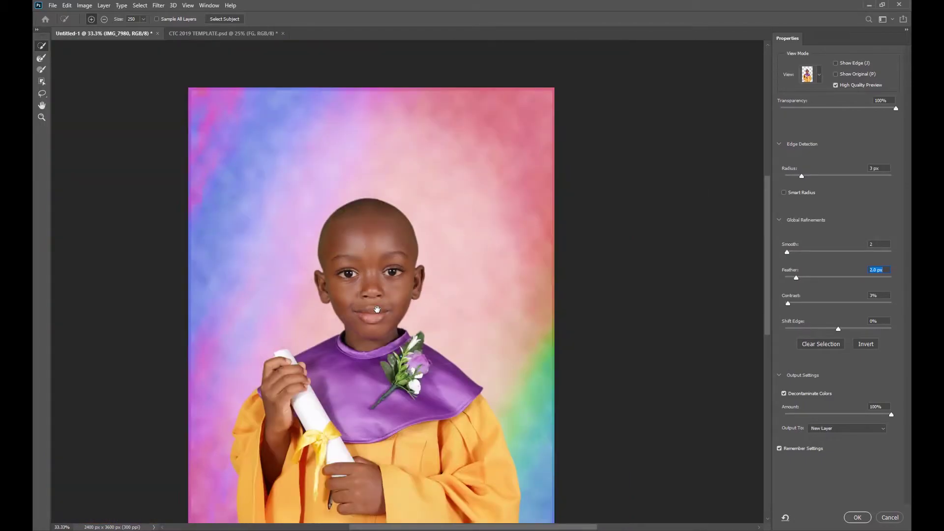
key(ctrl+minus)
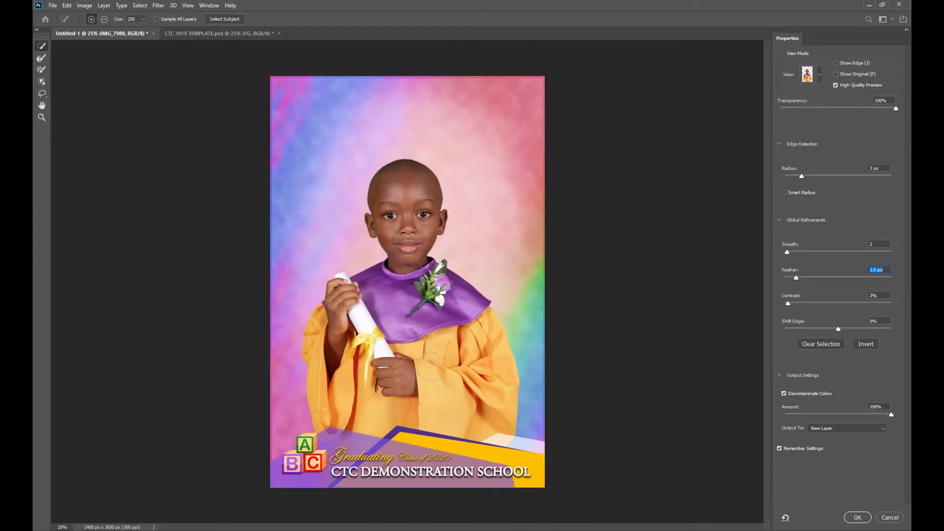
- Apply the refined cut-out as the new layer IMG_7980 copy
click(856, 517)
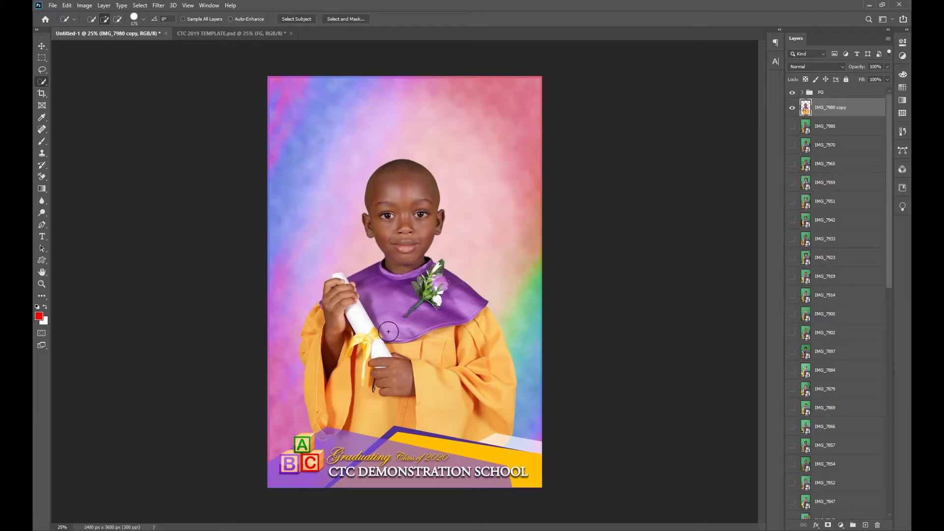
key(v)
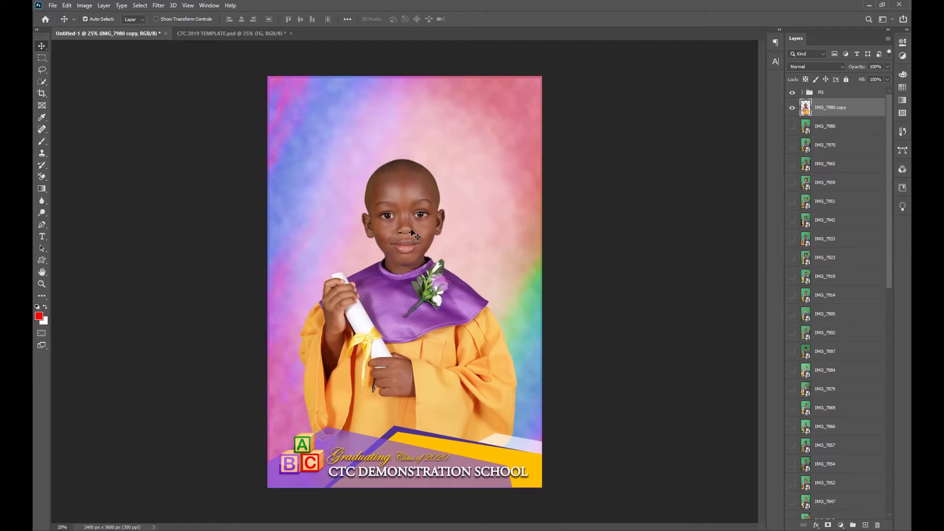
key(ctrl+minus)
- Enlarge the boy to 140.77% and shift him slightly right and down over the template
key(ctrl+t)
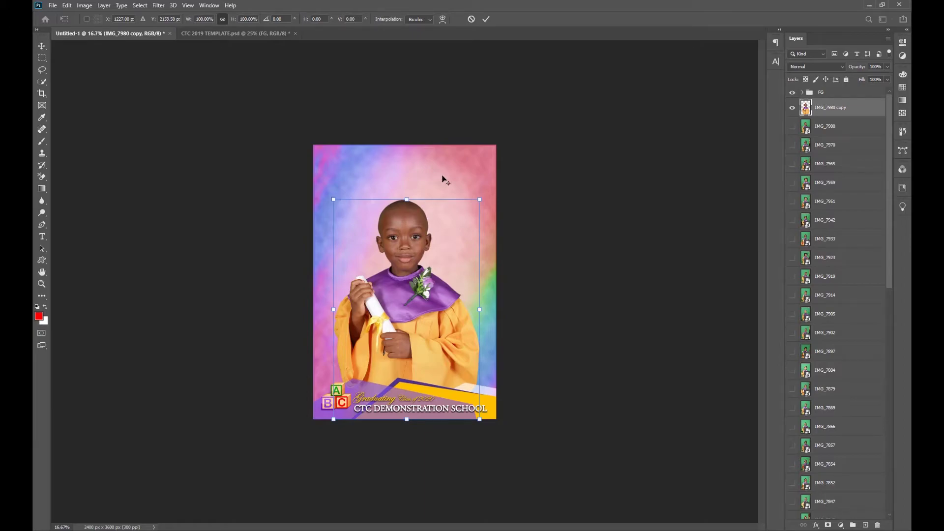
drag(480, 201, 515, 146)
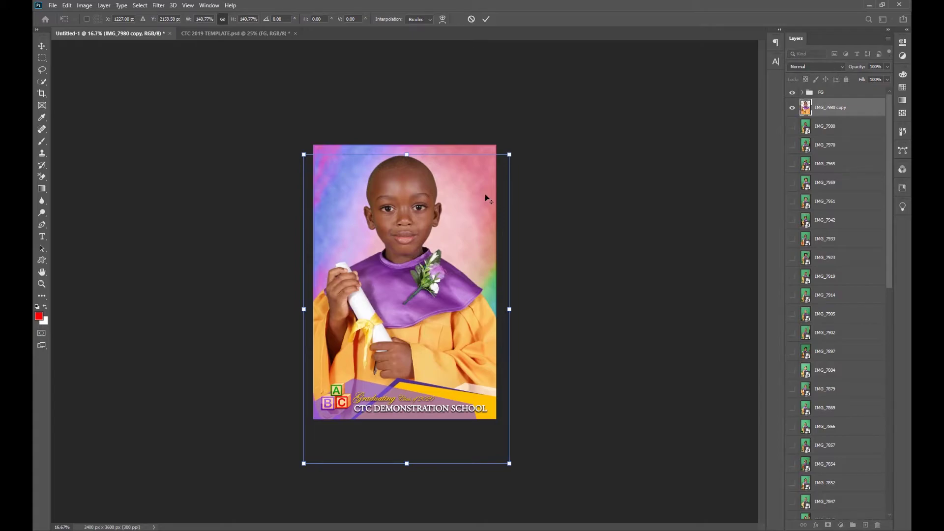
drag(485, 195, 491, 199)
key(Right)
key(Right)
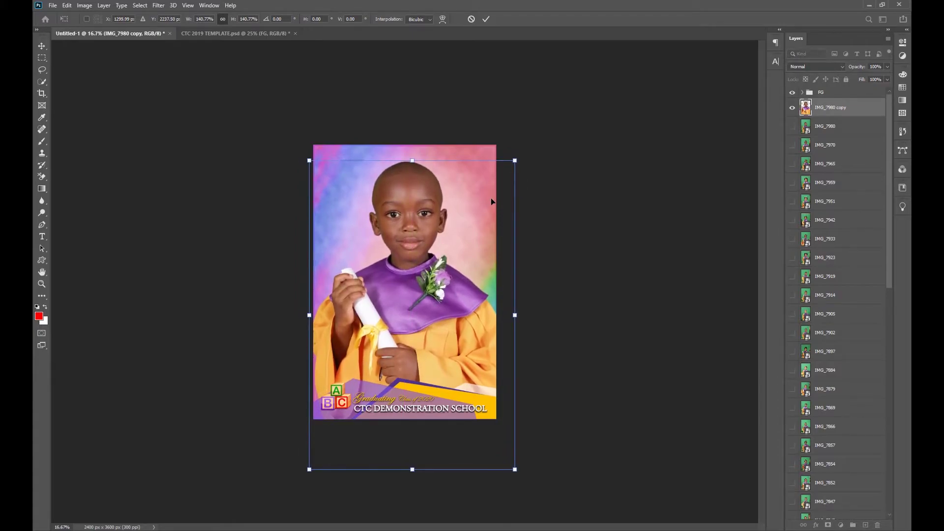
key(Return)
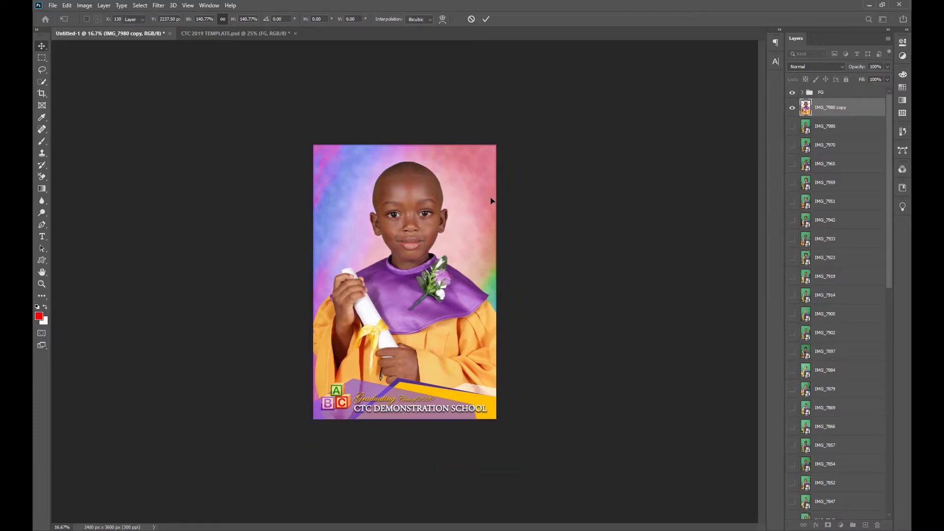